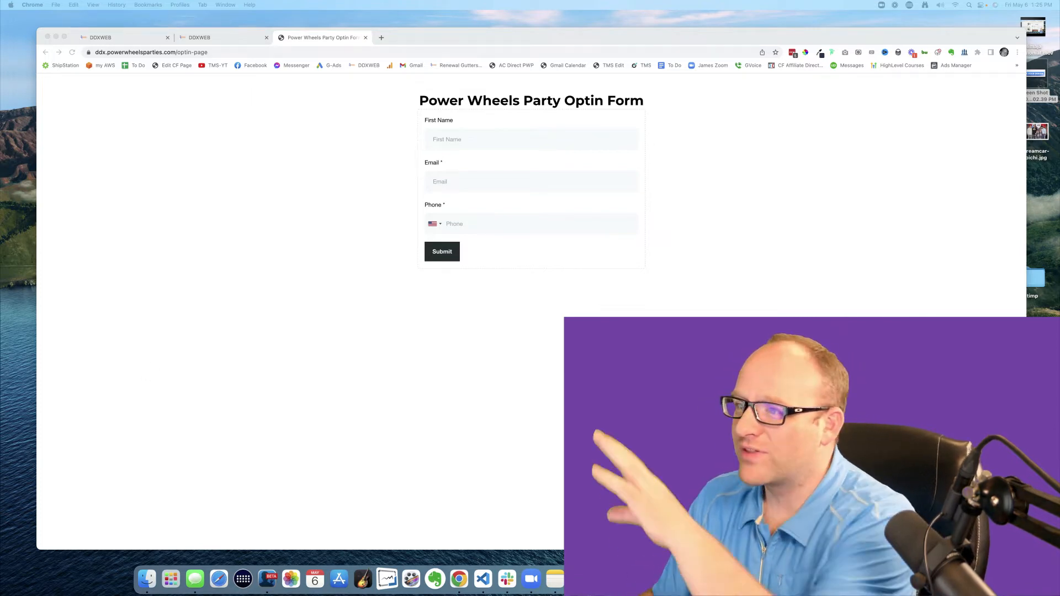
Leave the opt-in form and bring up the Power Wheels Party Optin Workflow in the editor
click(337, 197)
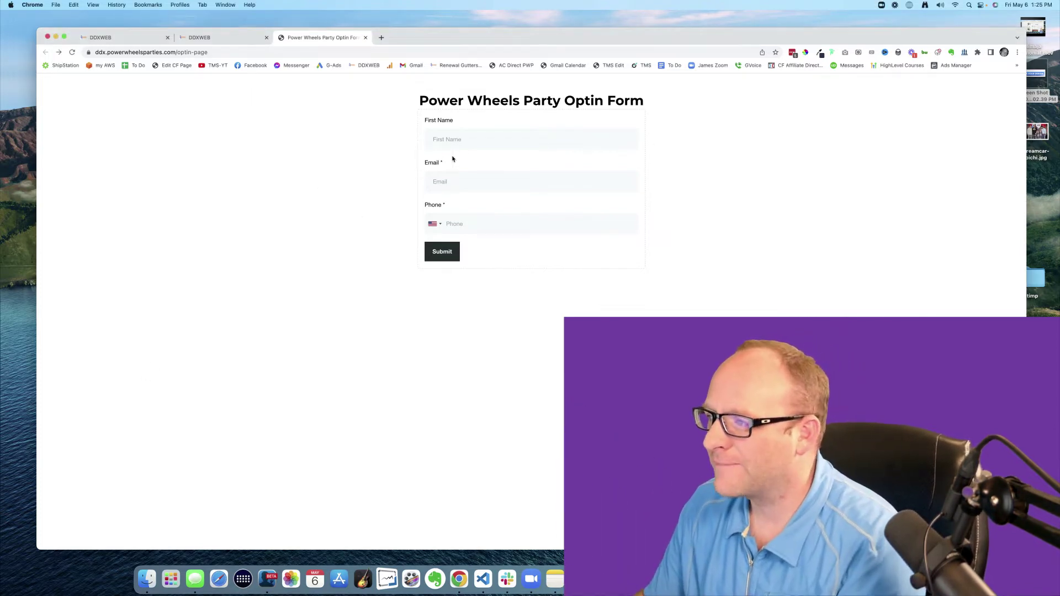
click(489, 140)
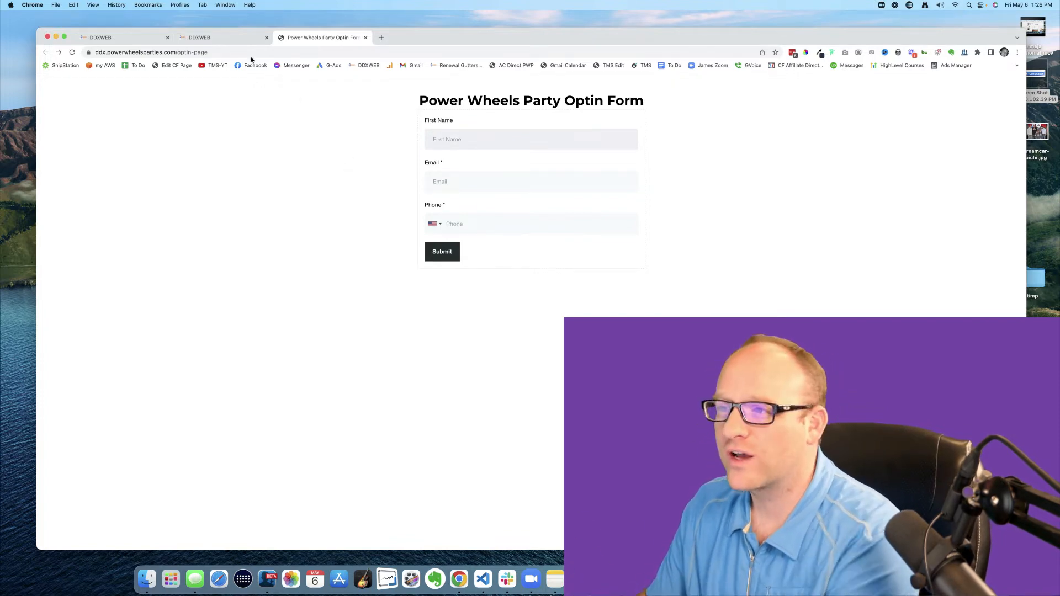
click(231, 38)
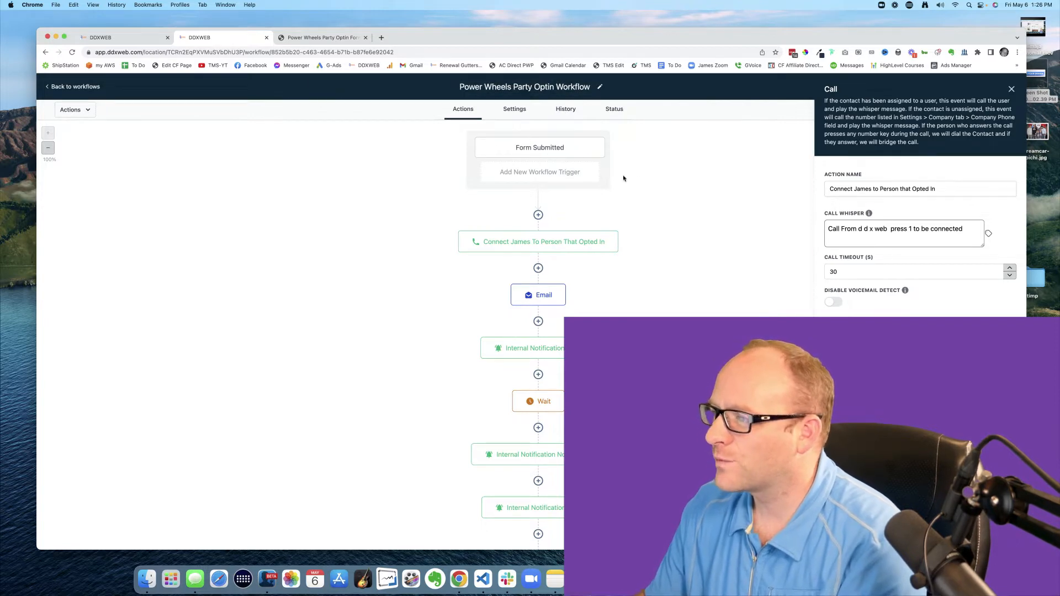
Add a Call step after the form trigger, then discard it without saving
click(538, 216)
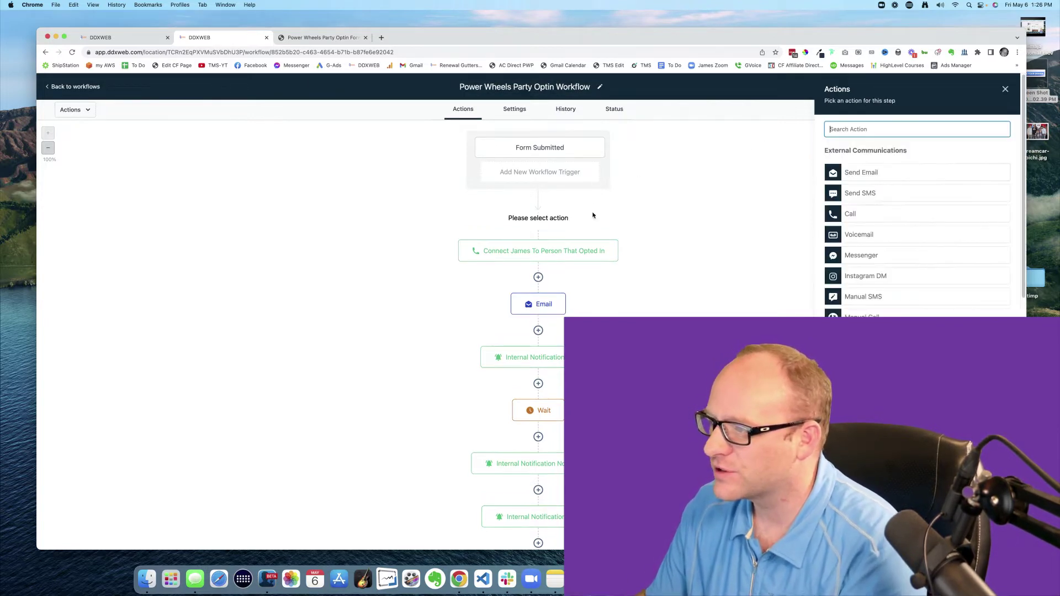
click(856, 214)
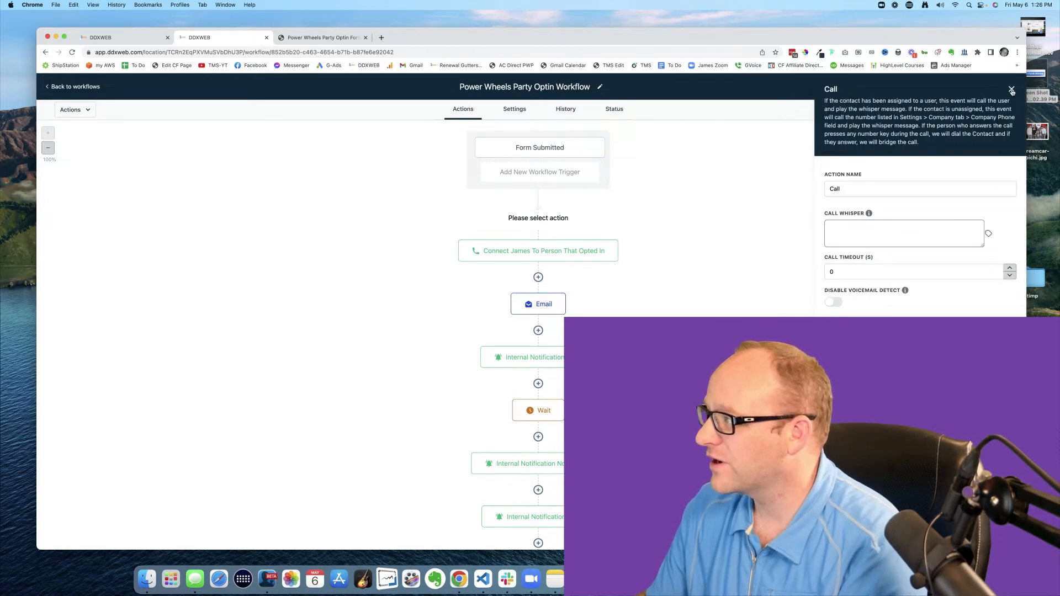
click(1013, 90)
Review the existing call step's 'press 1 to connect' whisper message and close its settings
click(546, 245)
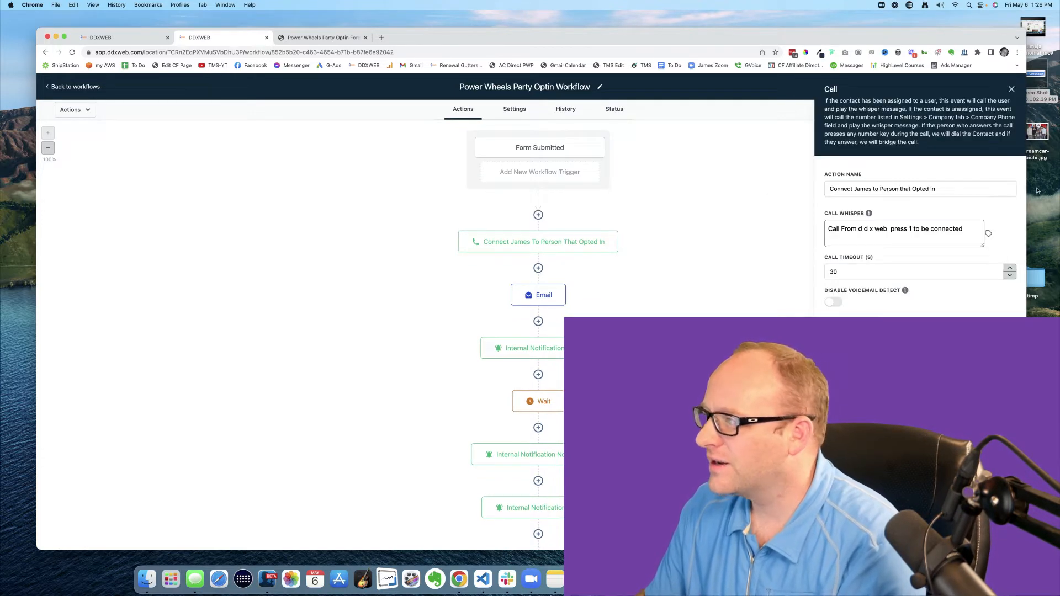
drag(831, 230, 955, 236)
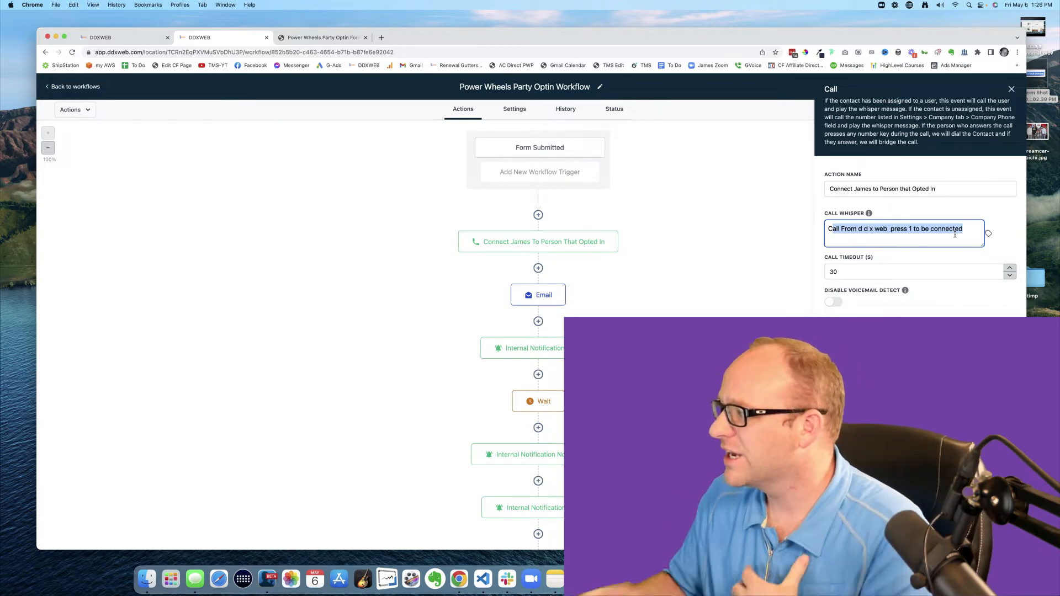
key(Right)
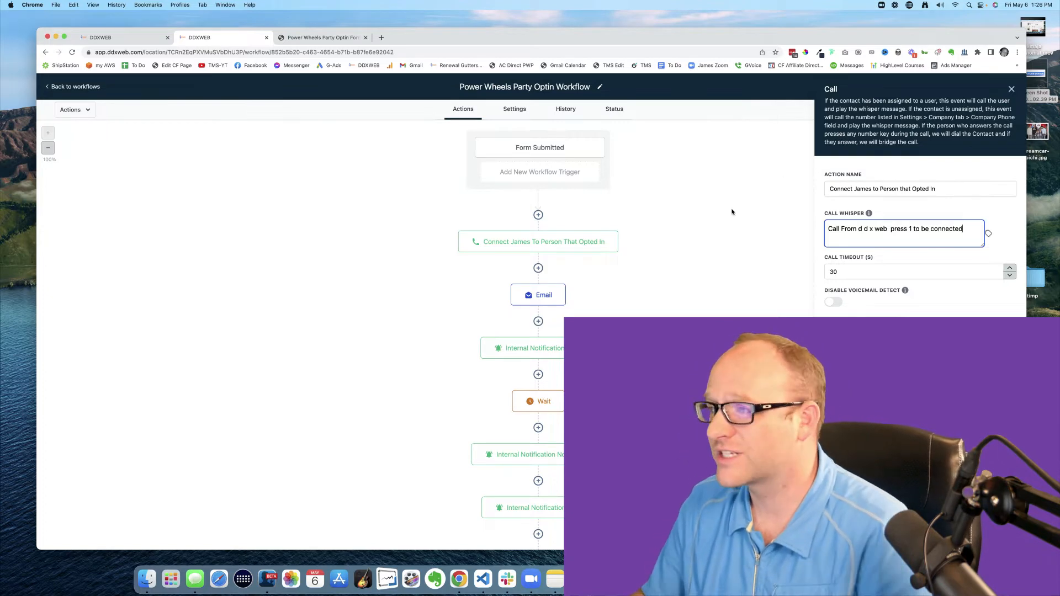
click(774, 243)
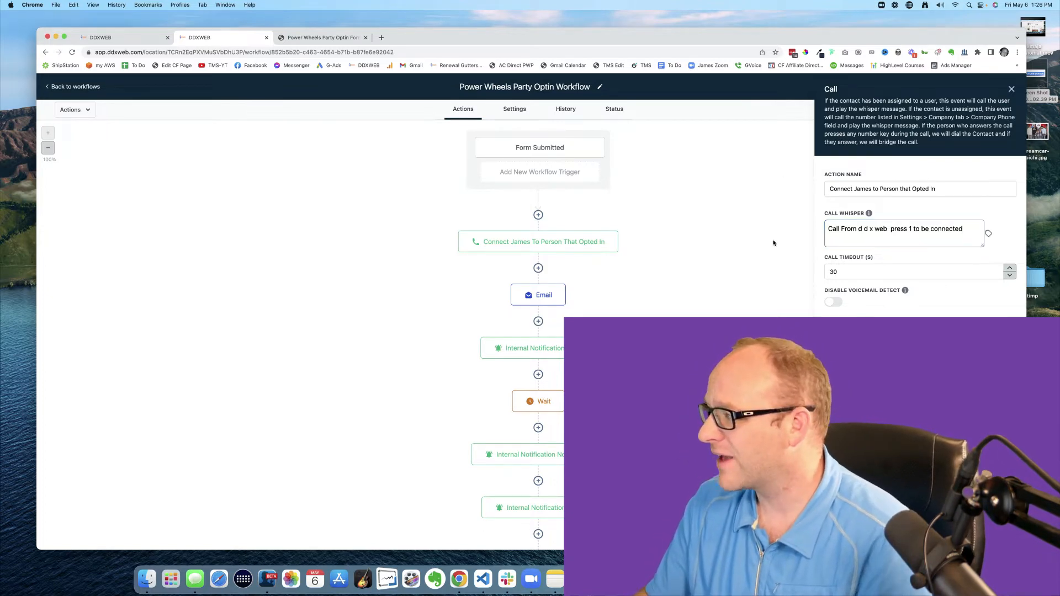
click(1015, 90)
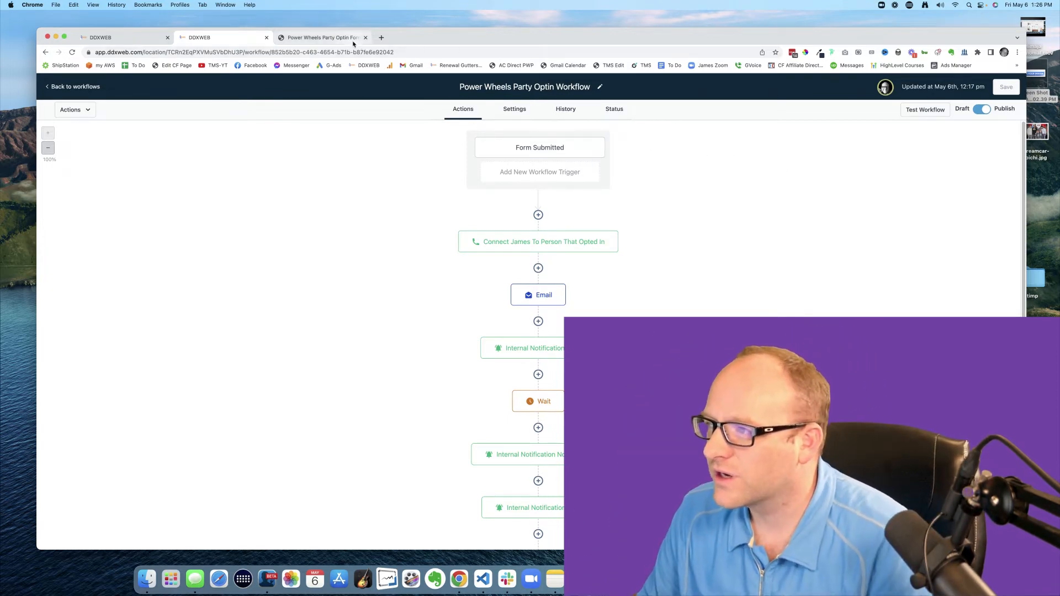
Fill the opt-in form with first name Amdanda, a test email and phone number, and submit it
click(323, 38)
text(Amdanda)
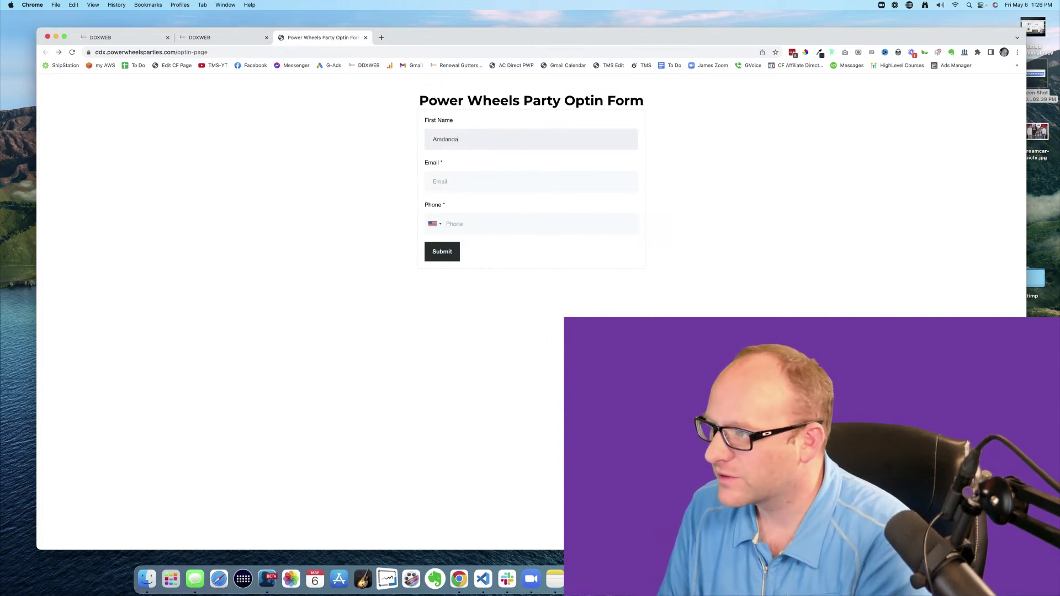
key(Tab)
text(ail)
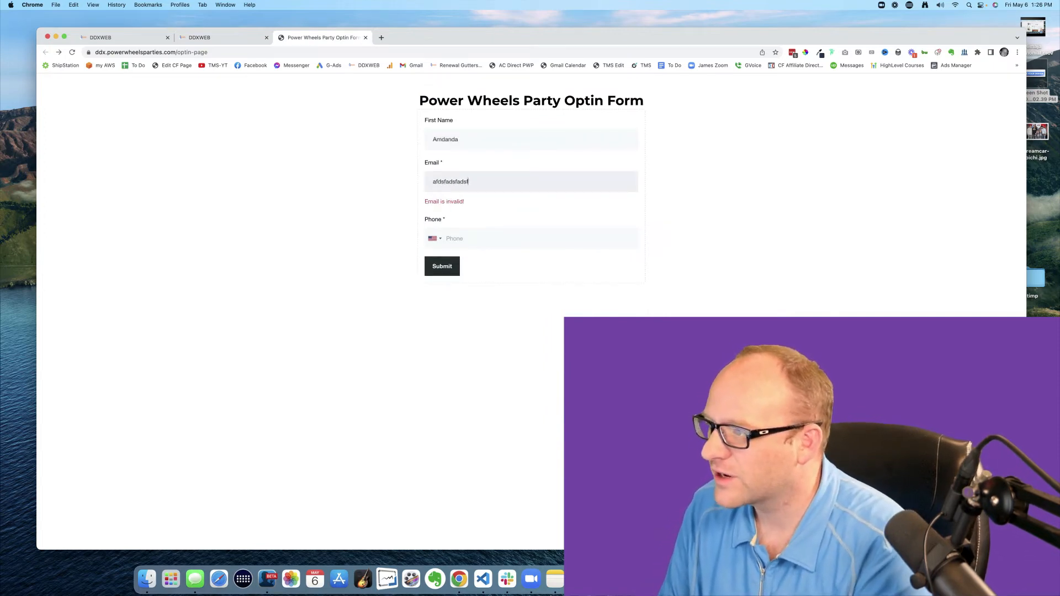
text(.com)
key(Tab)
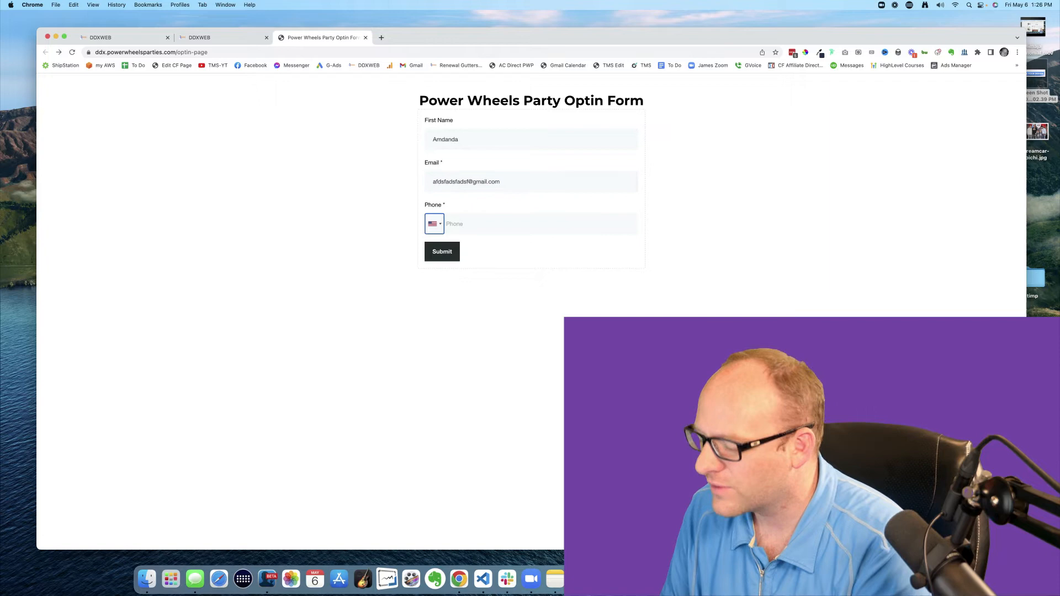
text(5)
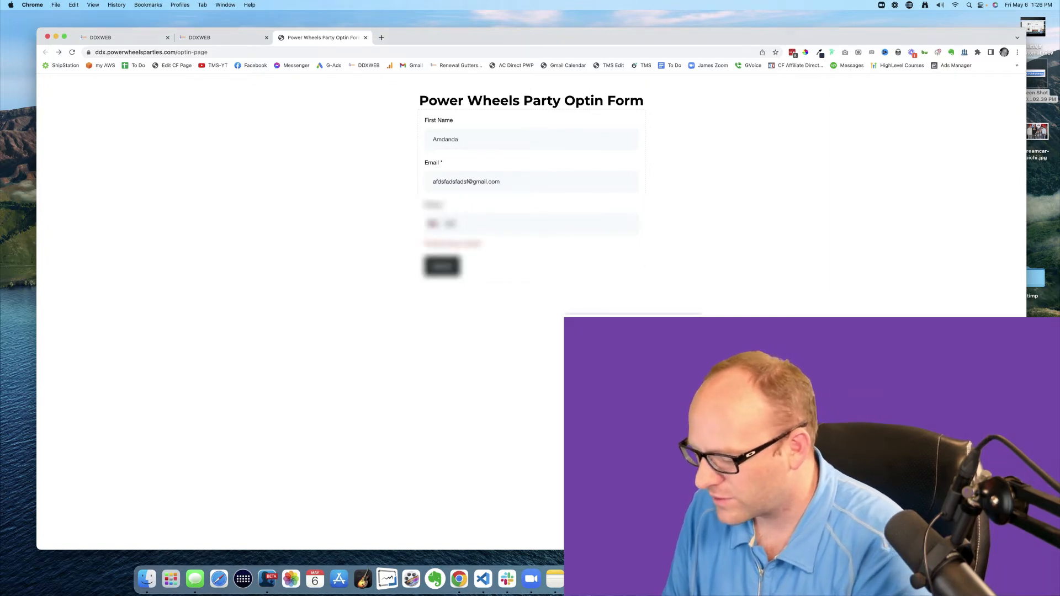
text(55)
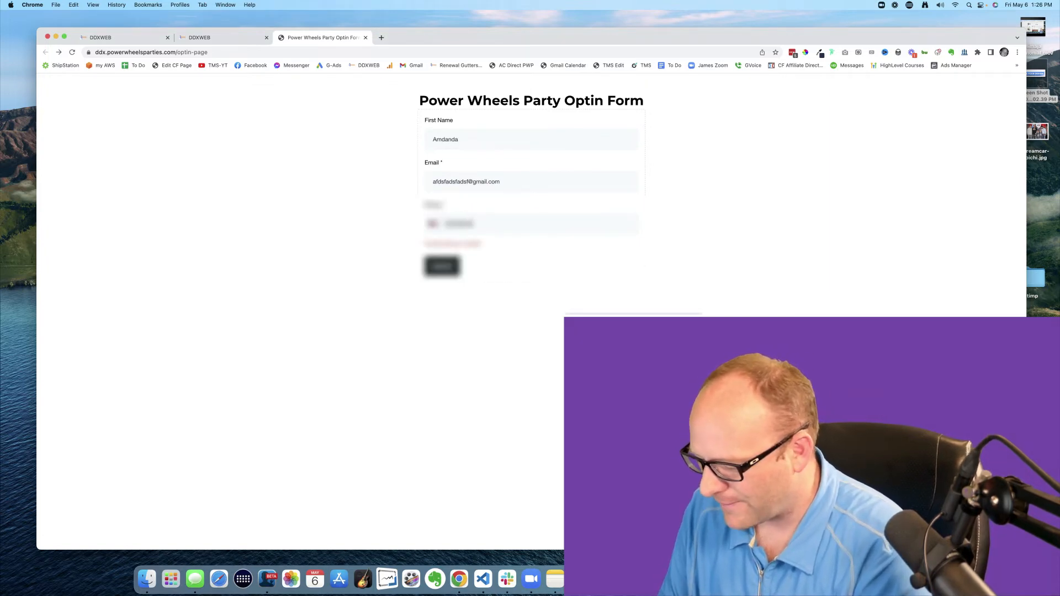
text(55)
click(441, 253)
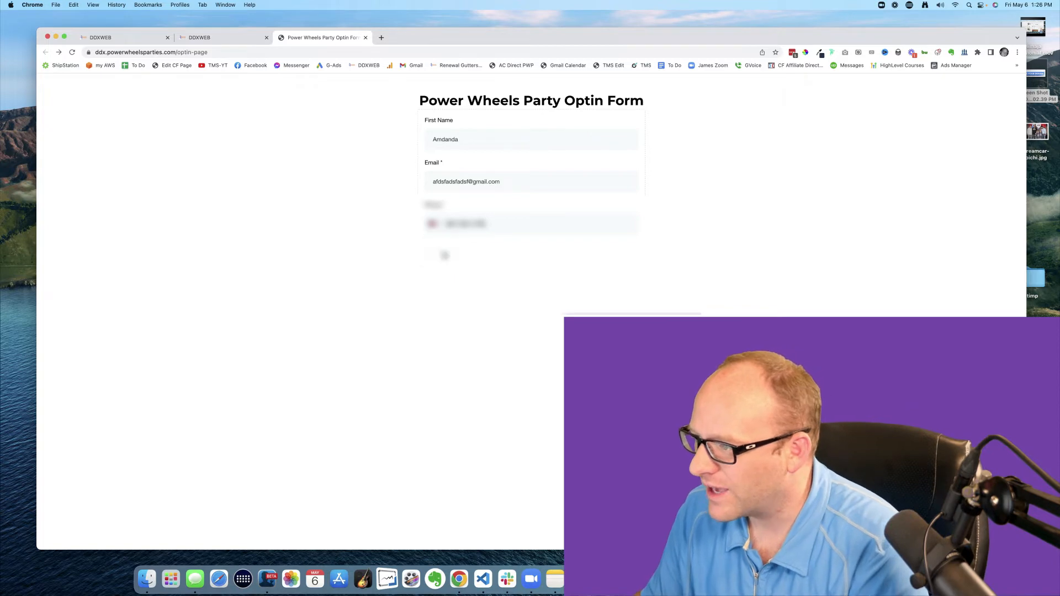